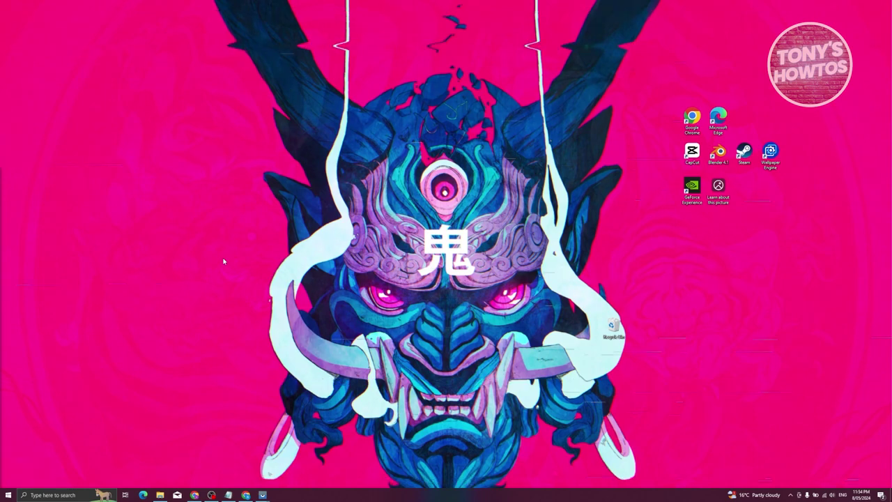
Switch to Google Chrome and open the Chrome Web Store.
left_click(246, 495)
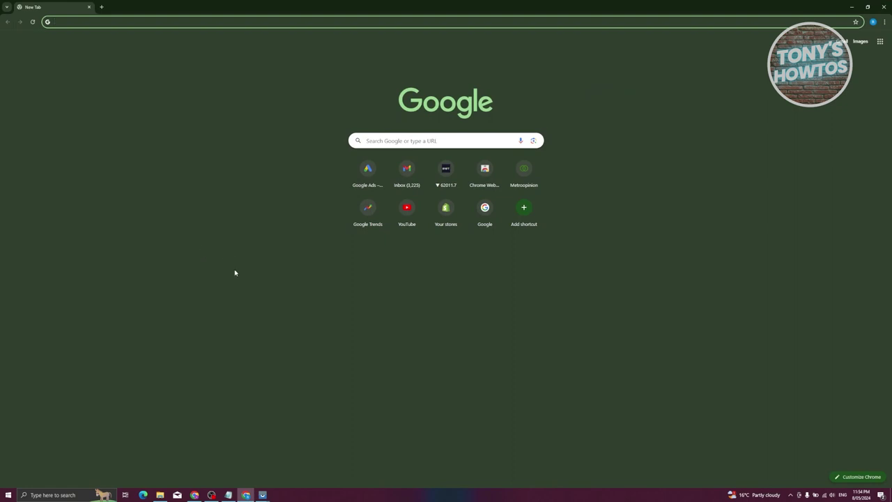
left_click(884, 22)
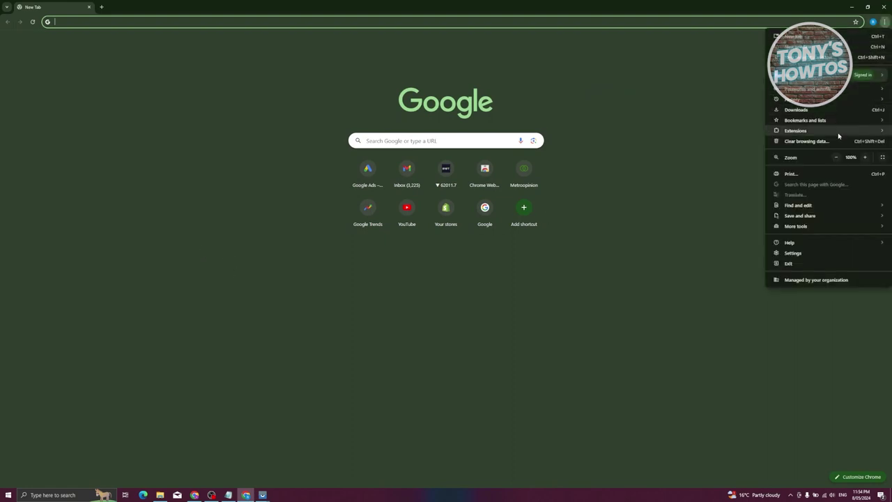
mouse_move(804, 130)
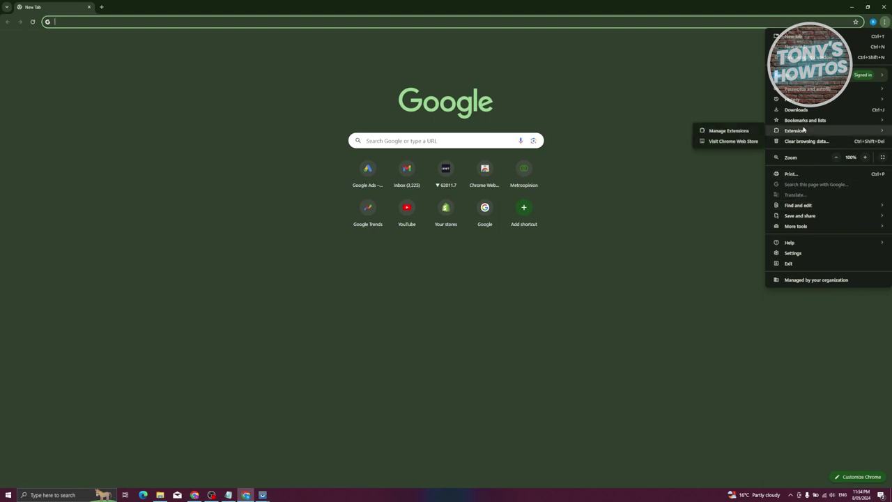
left_click(724, 142)
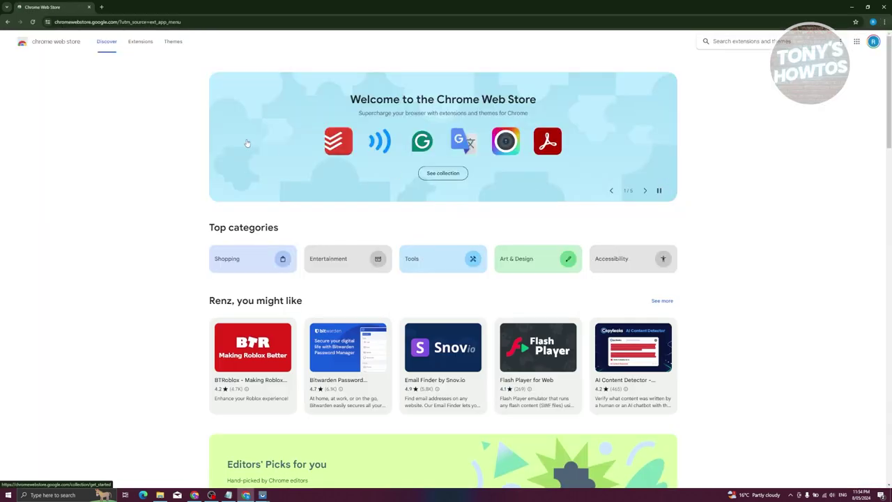
Search the Chrome Web Store for "metamask" and add the MetaMask extension from metamask.io to the browser.
left_click(735, 46)
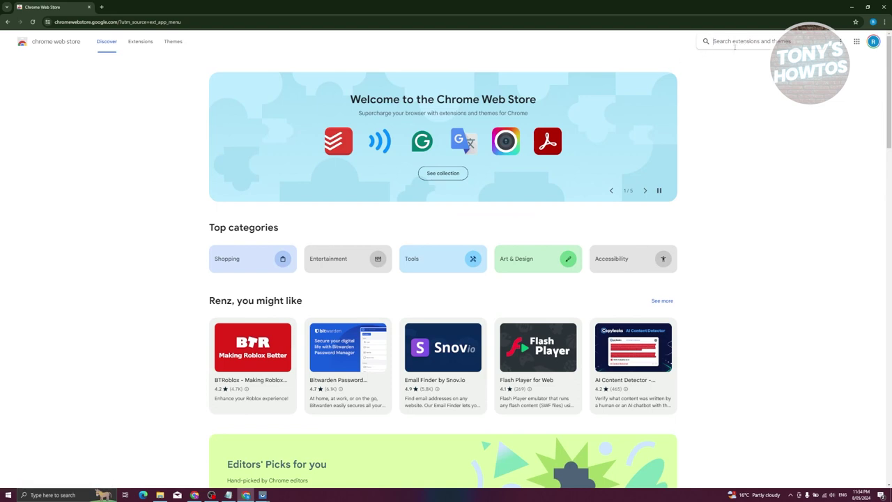
type("metamask")
key("Return")
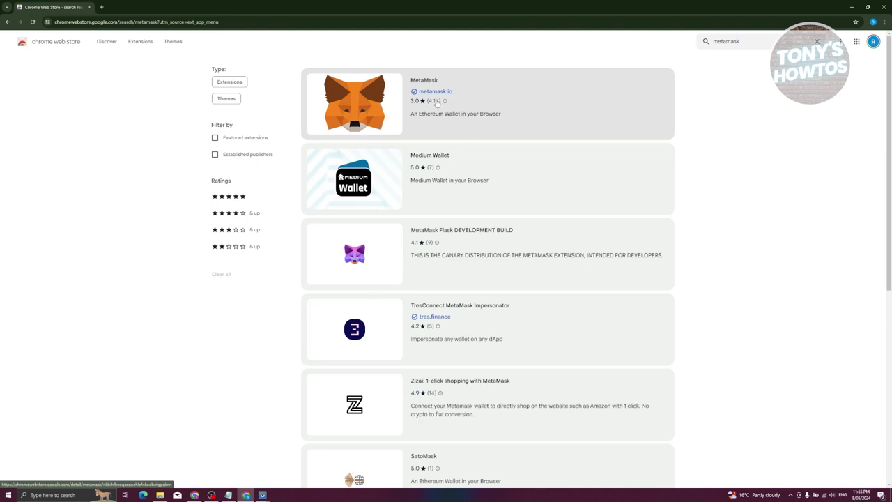
left_click(358, 112)
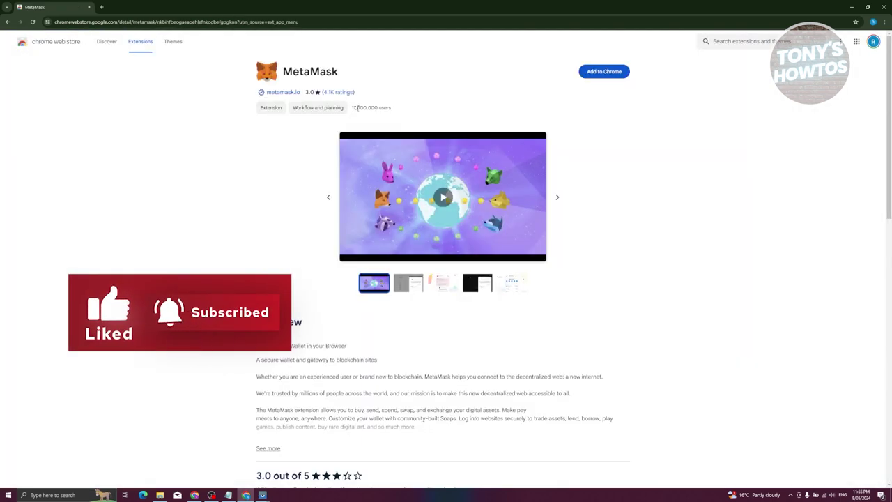
left_click(608, 77)
left_click(469, 103)
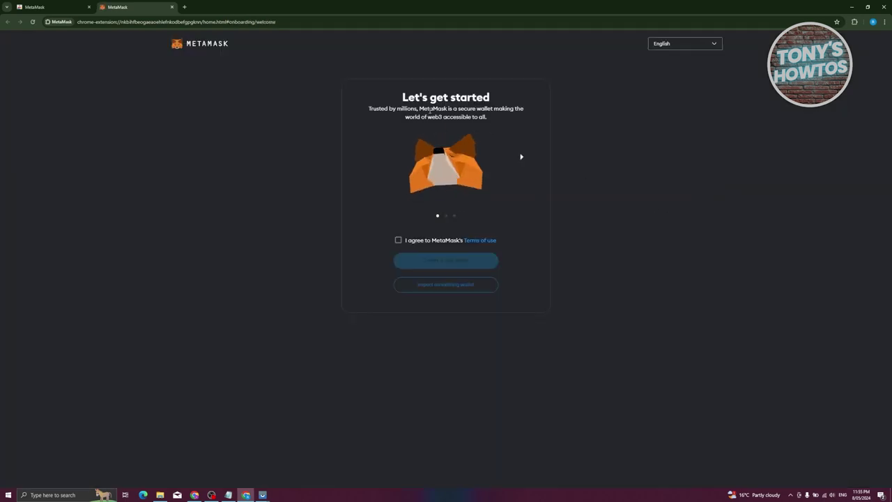
Accept MetaMask's terms of use, choose to create a new wallet, and agree to the usage data collection.
left_click(398, 240)
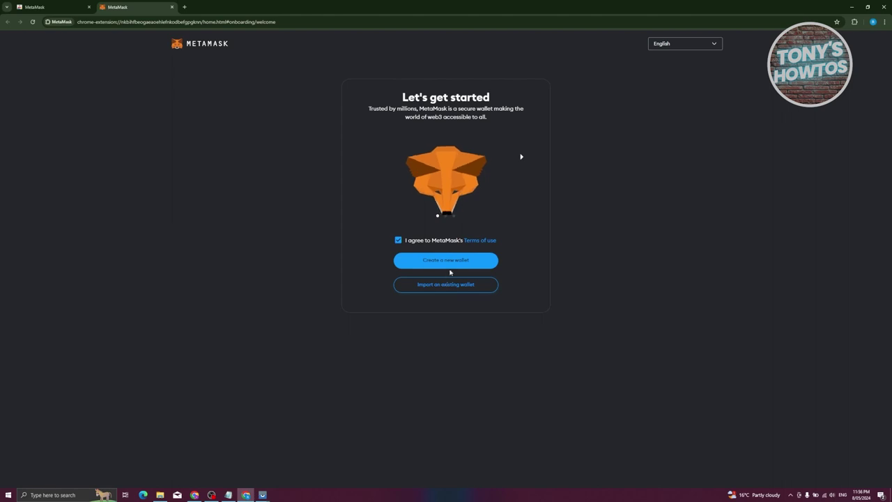
left_click(453, 262)
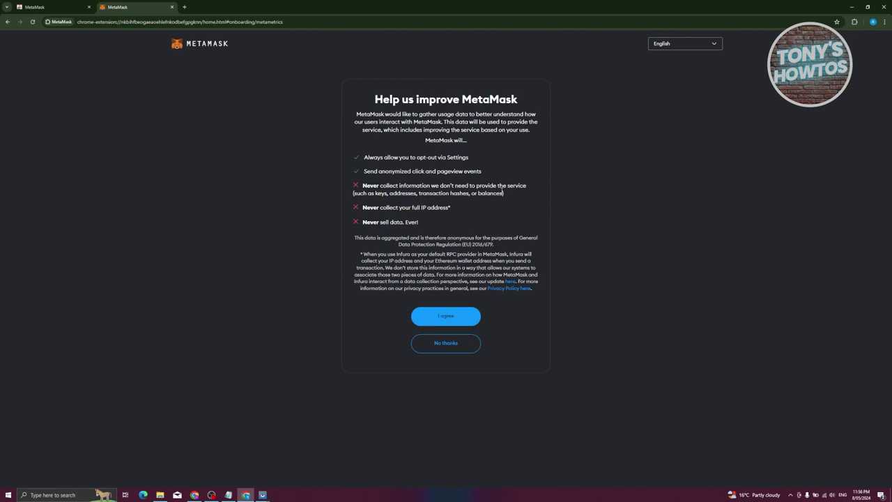
left_click(445, 319)
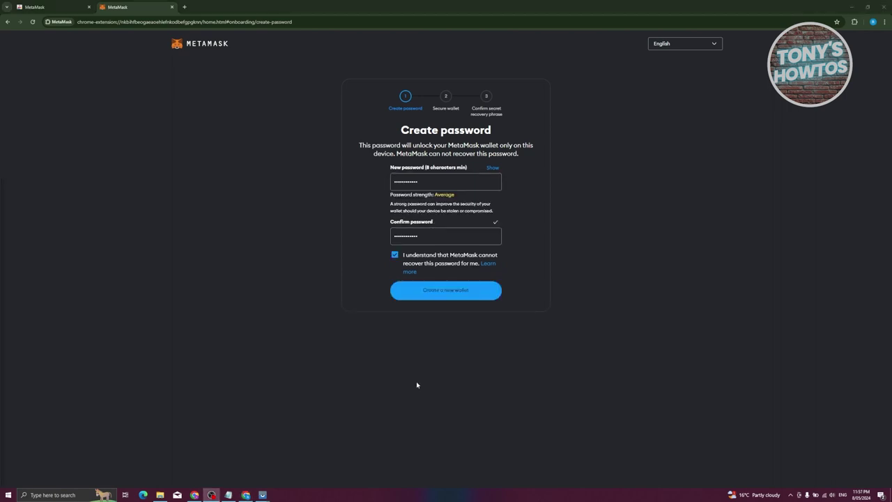
Create the password-protected wallet with the recommended securing option and copy its Secret Recovery Phrase to the clipboard.
left_click(466, 296)
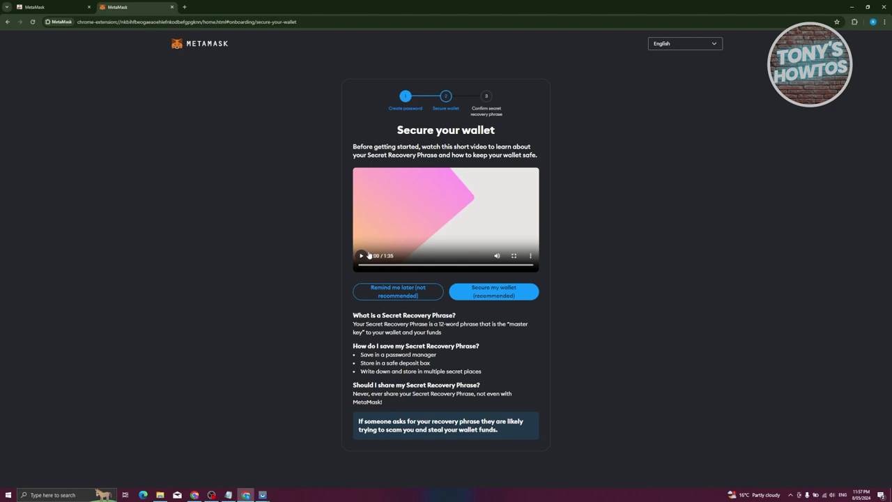
left_click(503, 298)
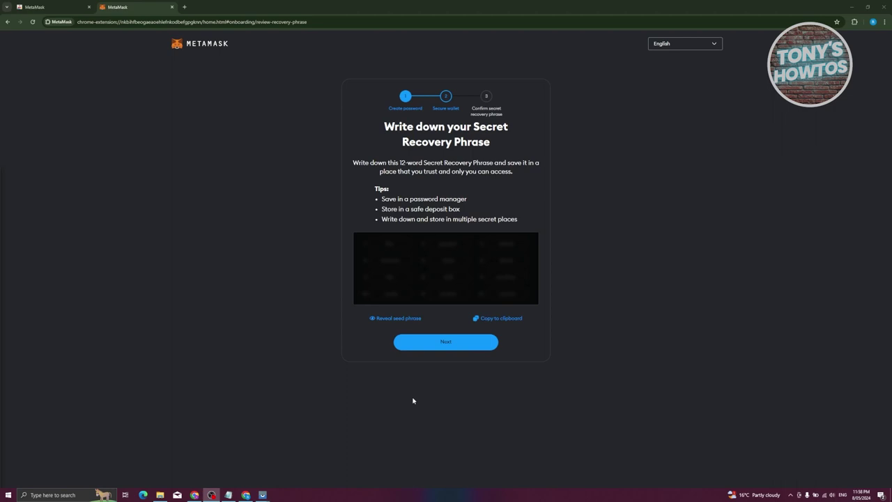
left_click(516, 320)
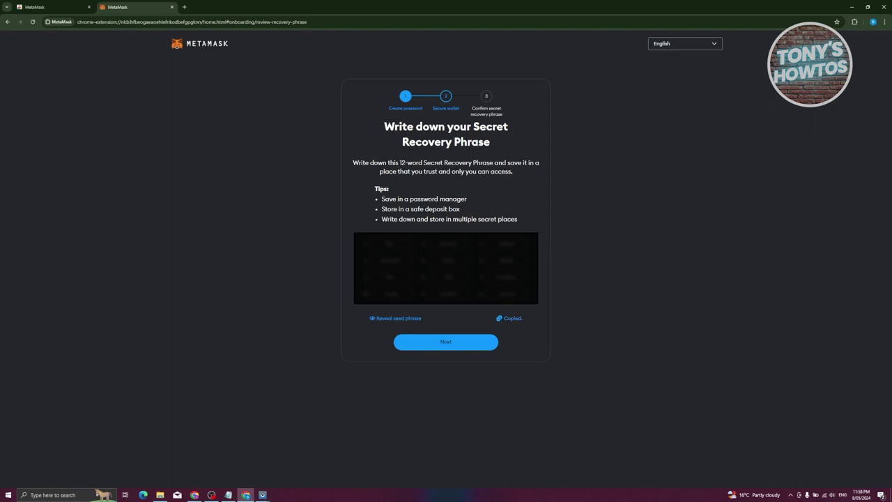
left_click(446, 341)
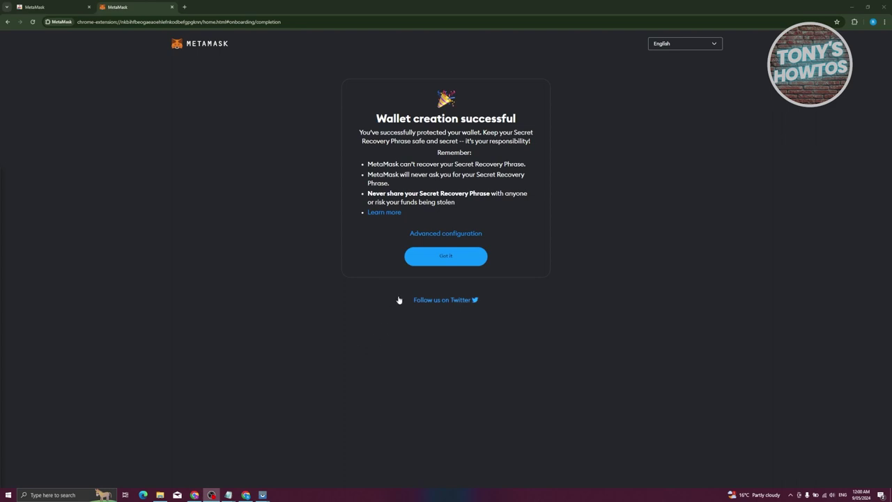
Finish the MetaMask onboarding and decline enabling Smart Transactions for now.
left_click(431, 263)
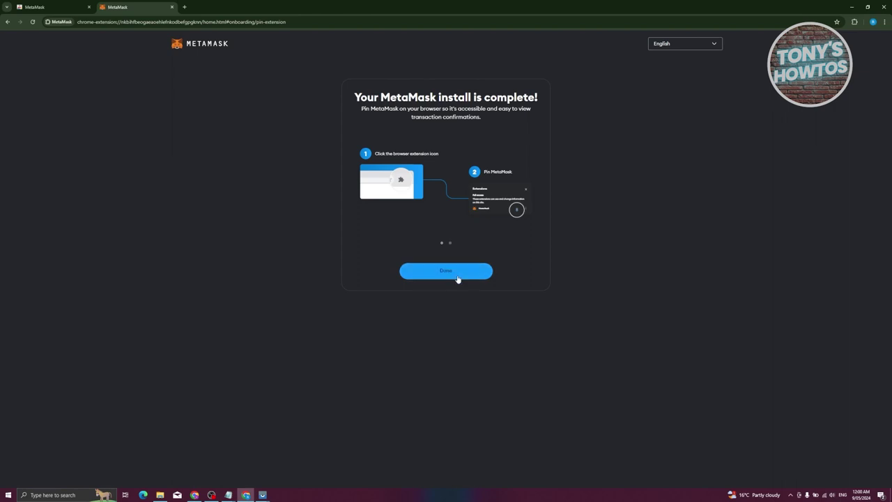
left_click(458, 279)
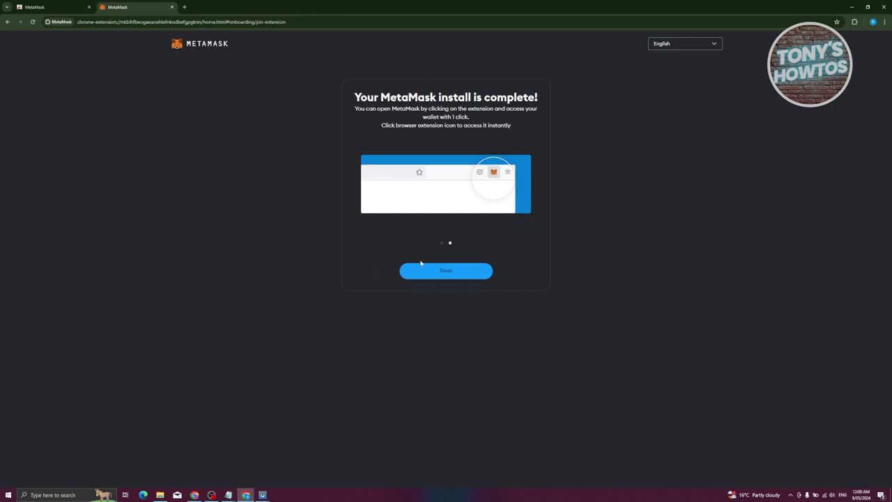
left_click(440, 271)
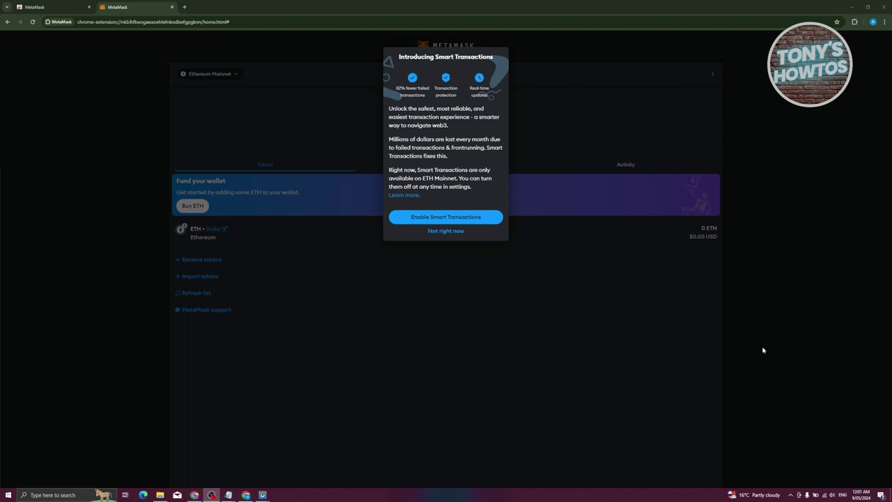
left_click(455, 235)
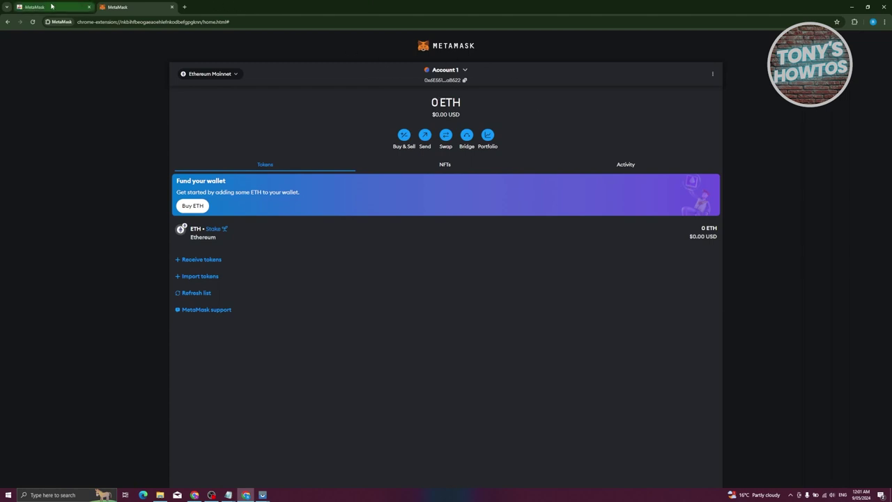
Open the MetaMask extension wallet from a new browser tab.
left_click(185, 7)
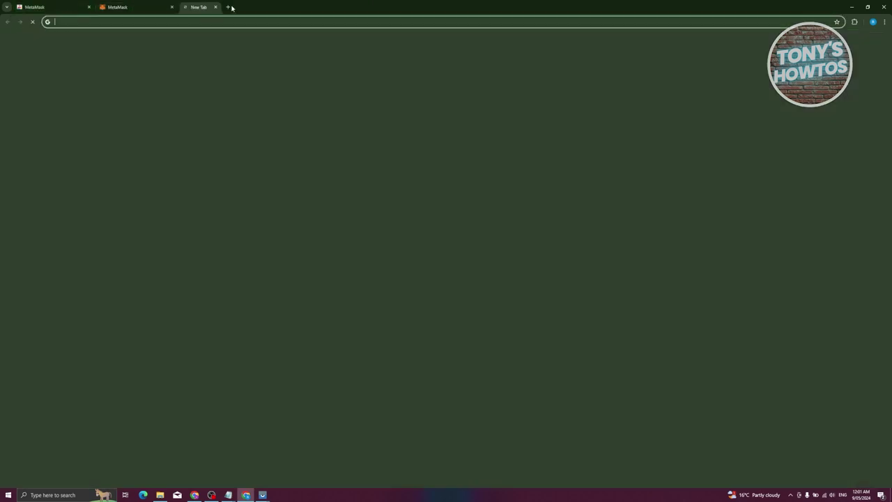
left_click(856, 21)
left_click(777, 75)
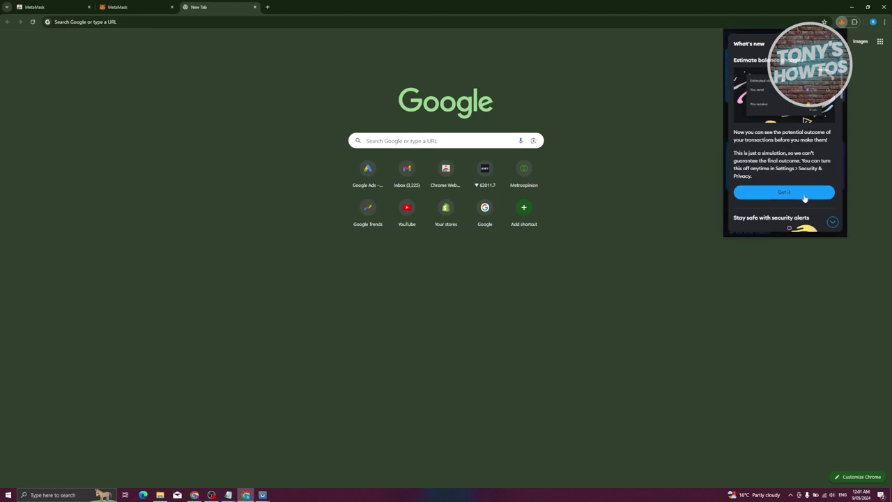
Dismiss the What's new announcements and the introductory tour hints in the MetaMask extension wallet.
left_click(804, 198)
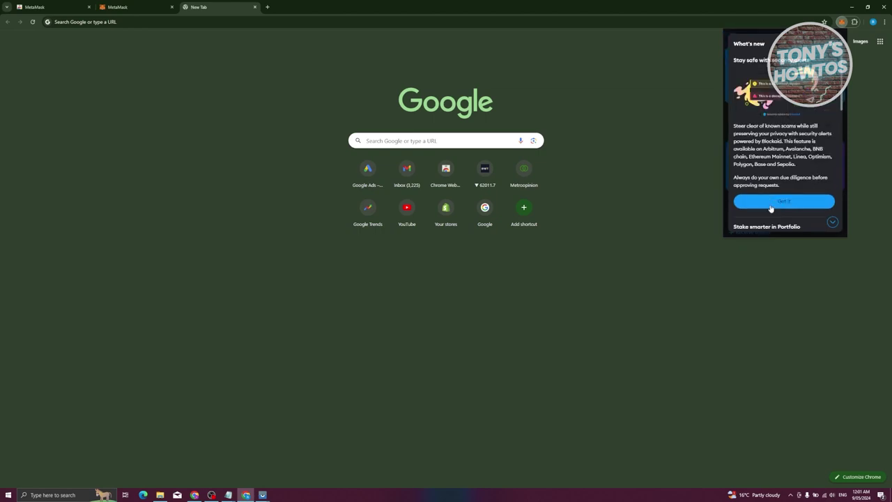
left_click(771, 205)
left_click(780, 134)
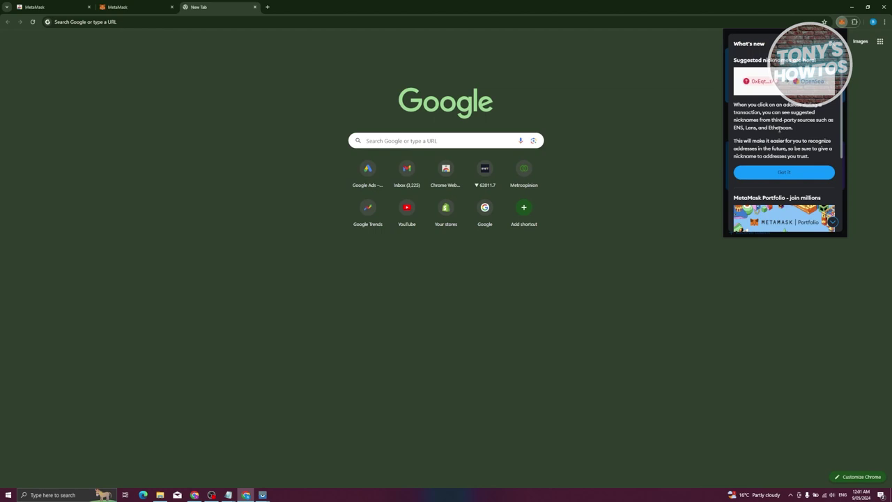
left_click(830, 44)
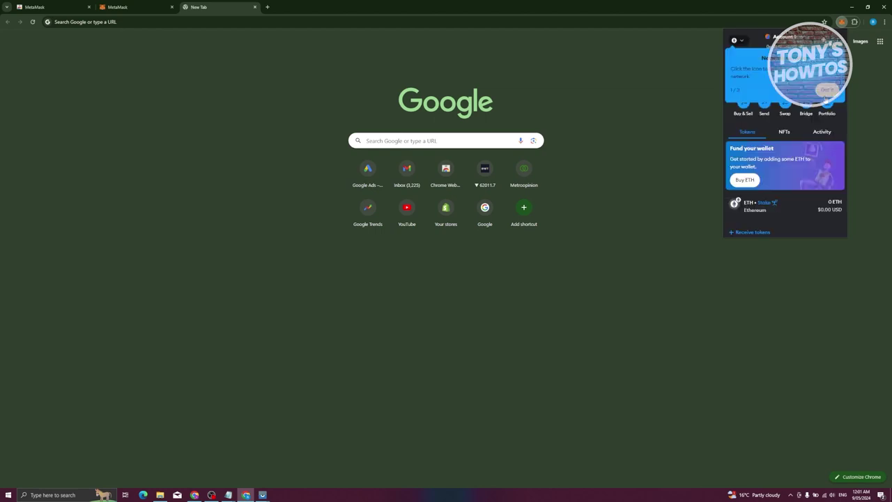
left_click(830, 91)
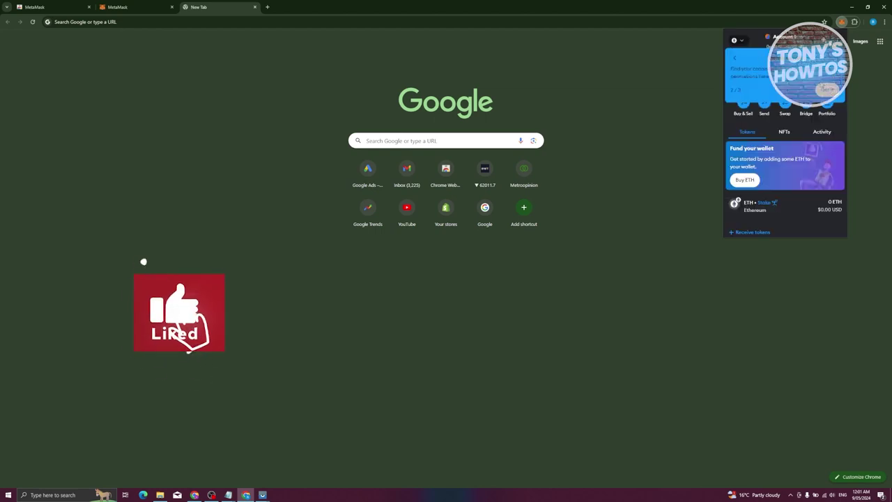
left_click(828, 92)
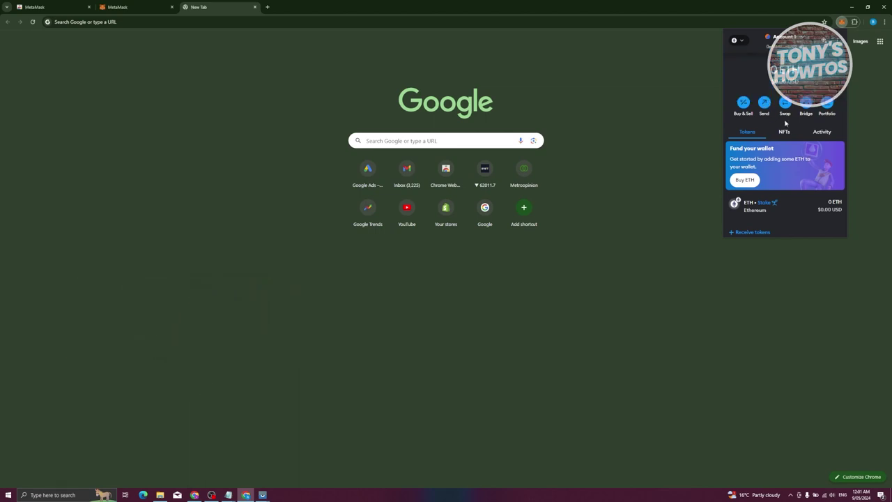
Open the MetaMask Portfolio dashboard from the extension wallet, dismissing the Portfolio announcement and keeping only one Portfolio tab.
scroll(781, 149, "down", 2)
scroll(781, 150, "up", 2)
left_click(827, 102)
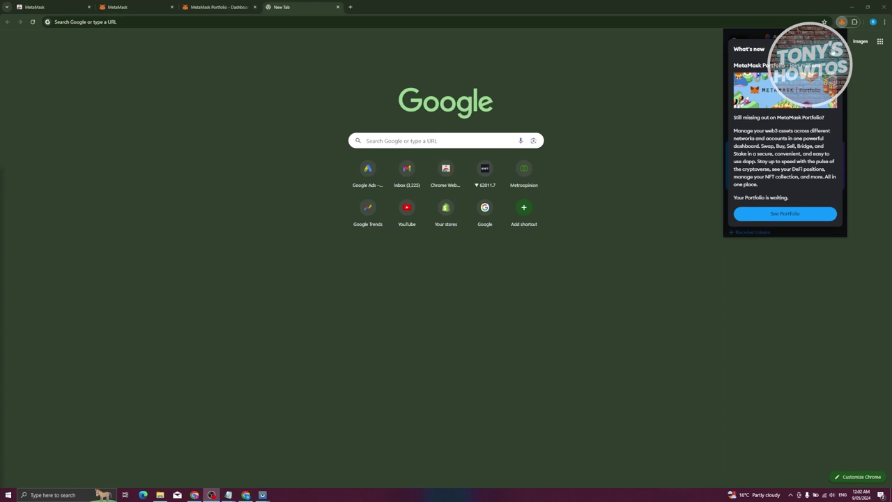
left_click(833, 49)
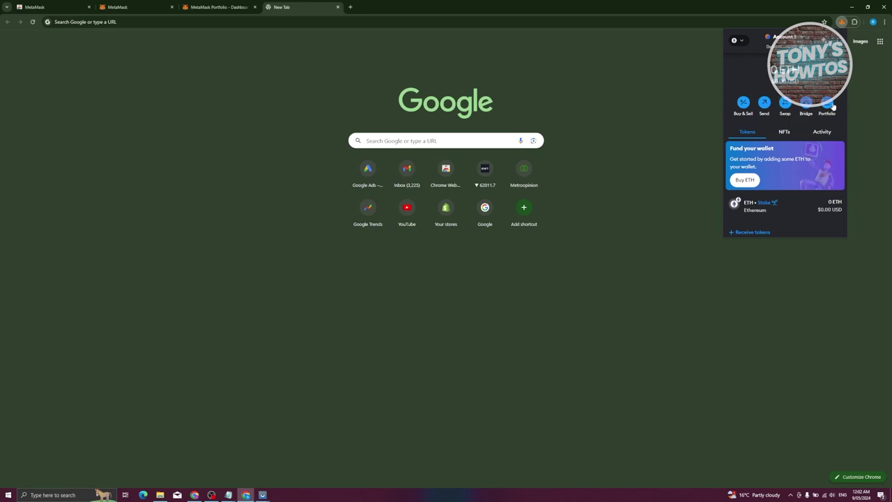
scroll(843, 131, "down", 2)
scroll(843, 131, "up", 2)
left_click(828, 103)
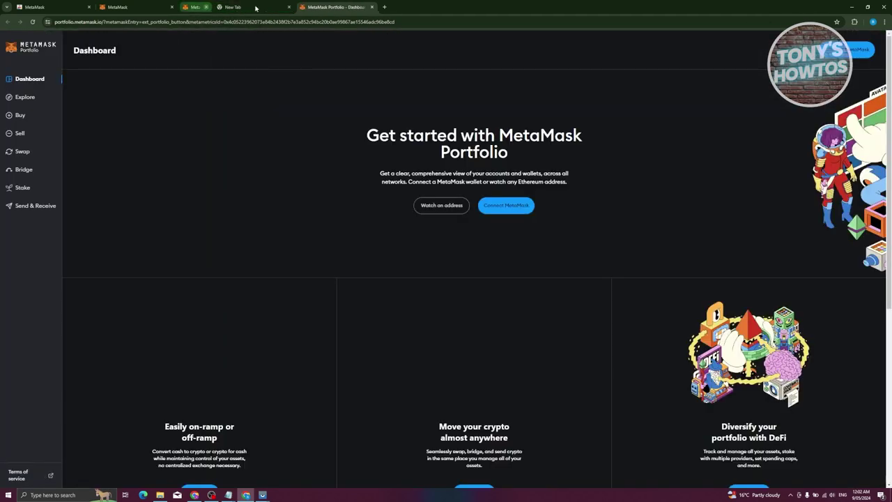
left_click(256, 7)
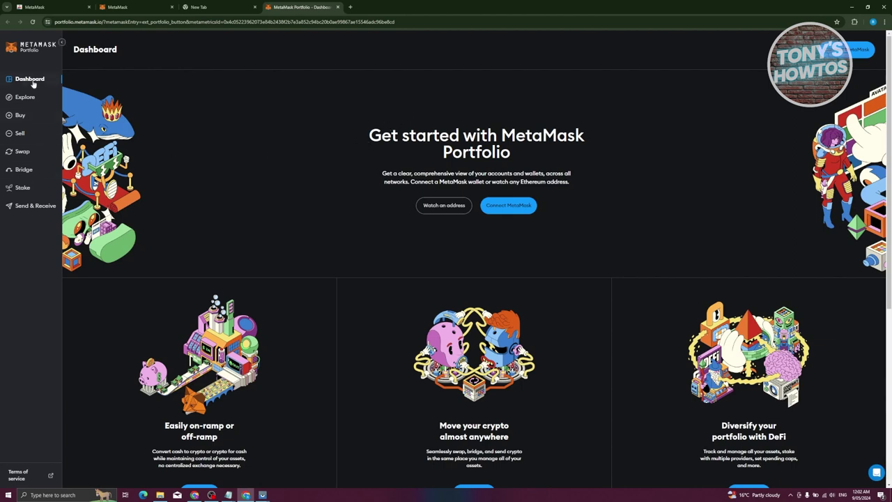
Review the Portfolio dashboard and the Explore page's featured providers, NFT mints, Web3 apps and trending tokens.
scroll(306, 202, "down", 1)
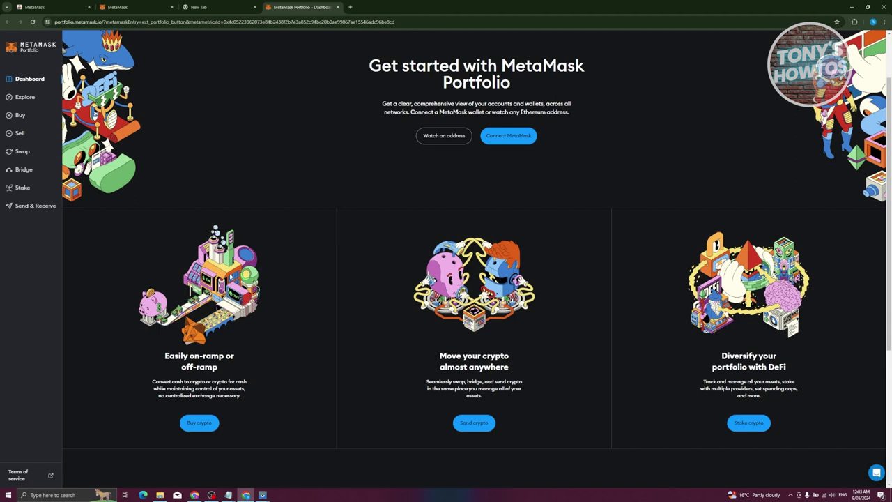
scroll(418, 279, "up", 1)
left_click(30, 104)
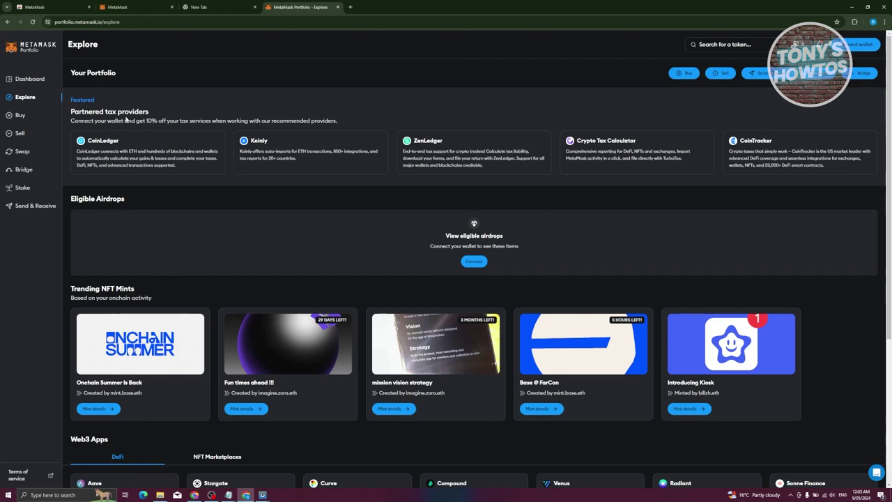
scroll(199, 155, "down", 5)
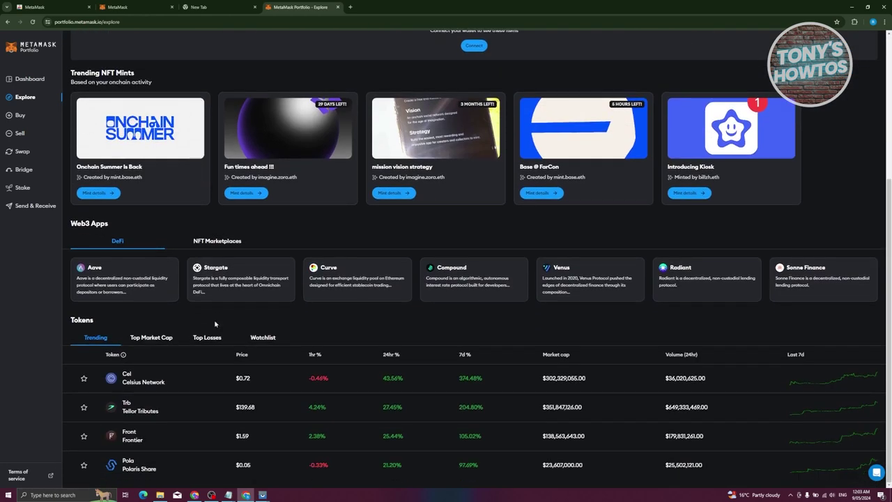
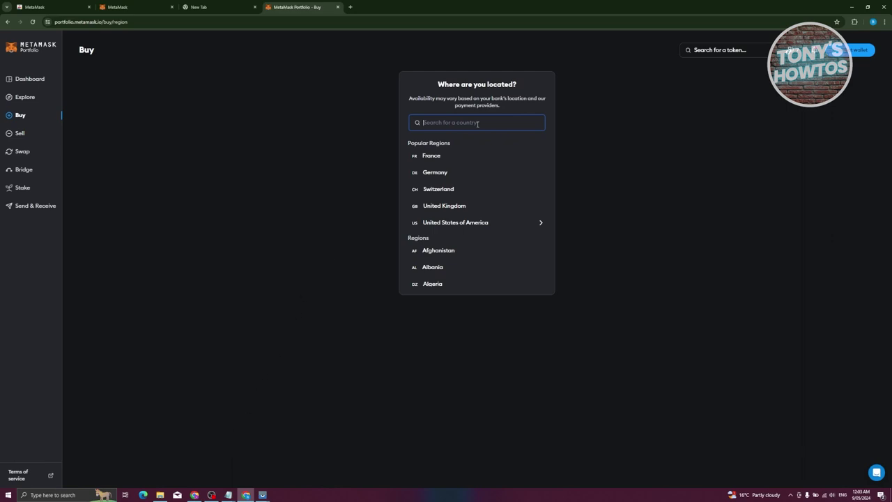
Set the Buy region to the Philippines with GCash as the payment method, and check the list of tokens available to buy.
type("phi")
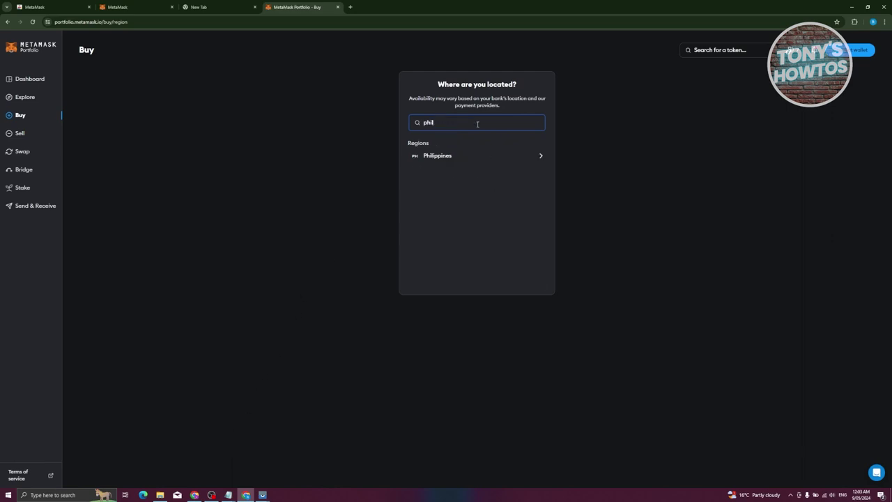
type("l")
left_click(453, 155)
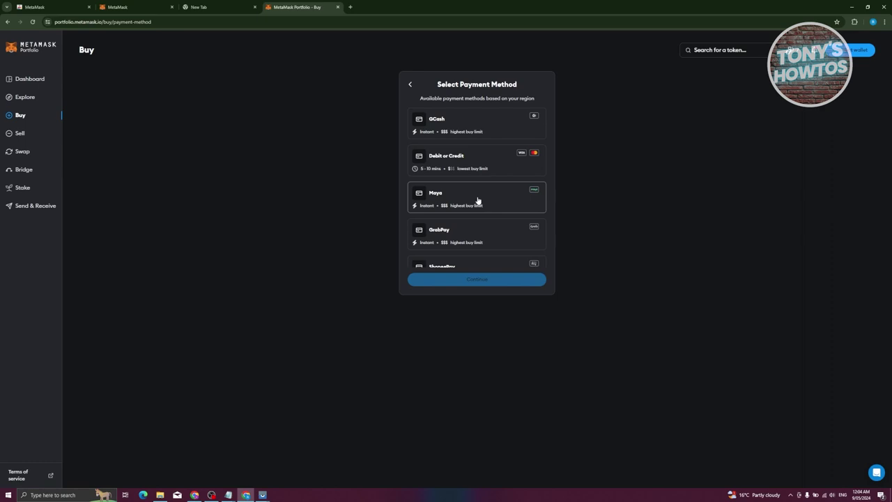
left_click(466, 128)
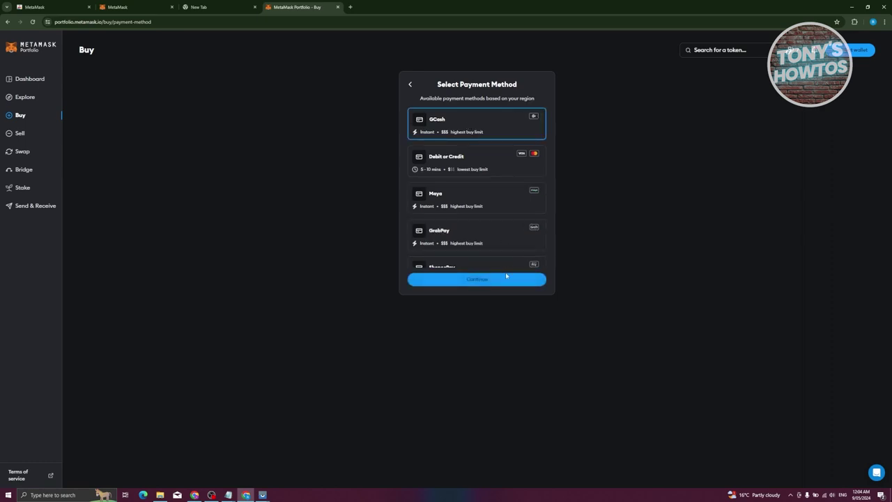
left_click(501, 280)
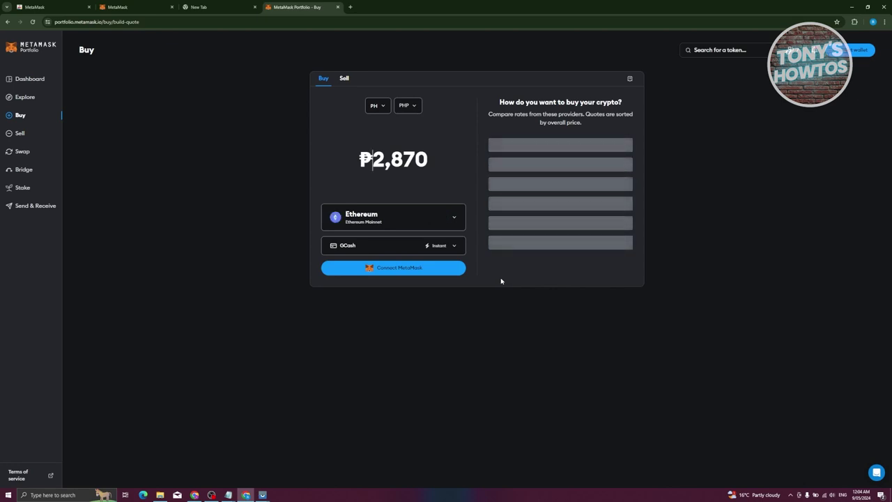
left_click(459, 220)
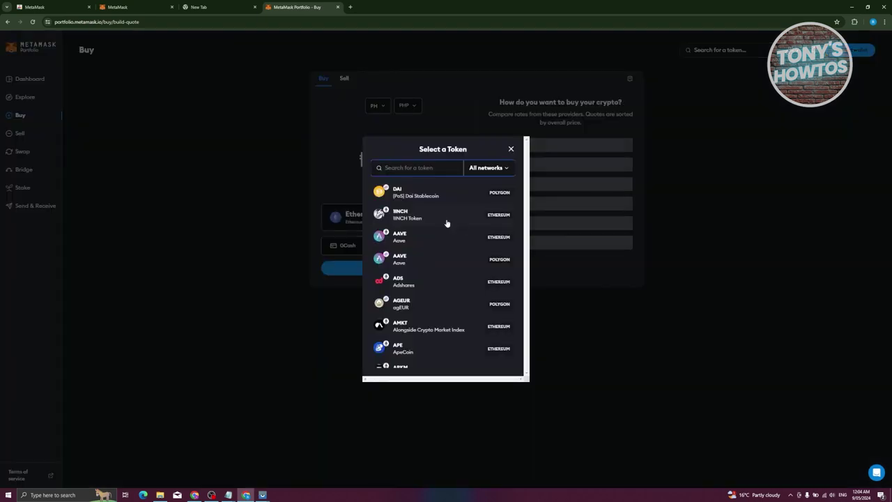
left_click(341, 180)
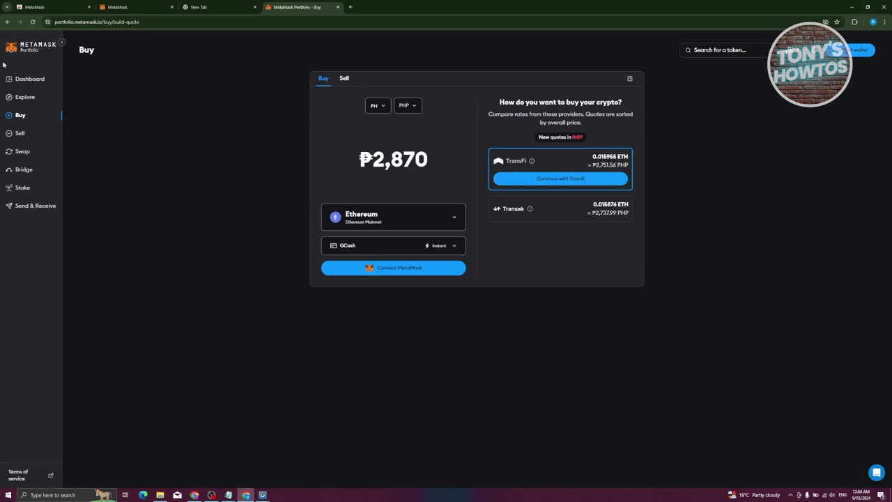
Start a crypto cash-out on the Sell page and change its location to a United States region.
left_click(31, 135)
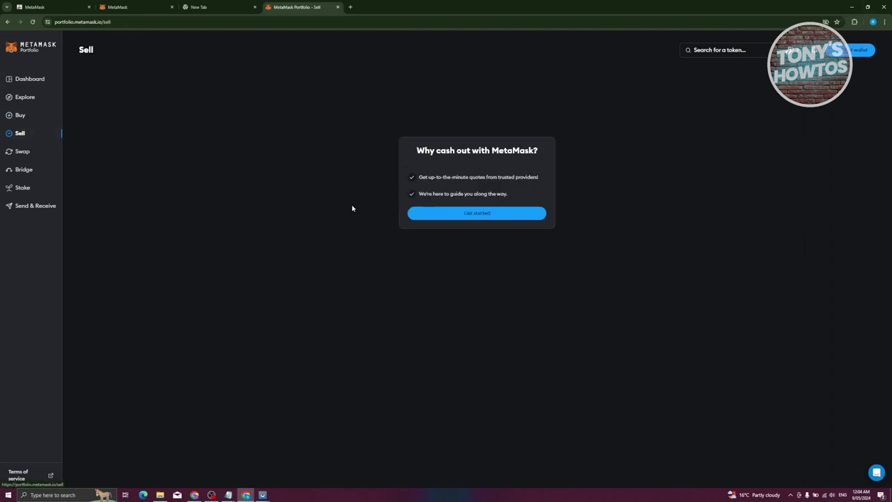
left_click(481, 262)
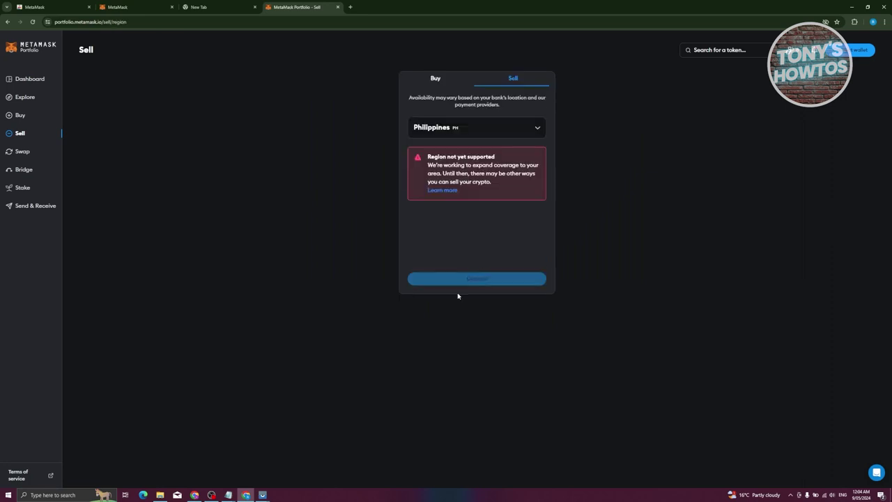
left_click(520, 129)
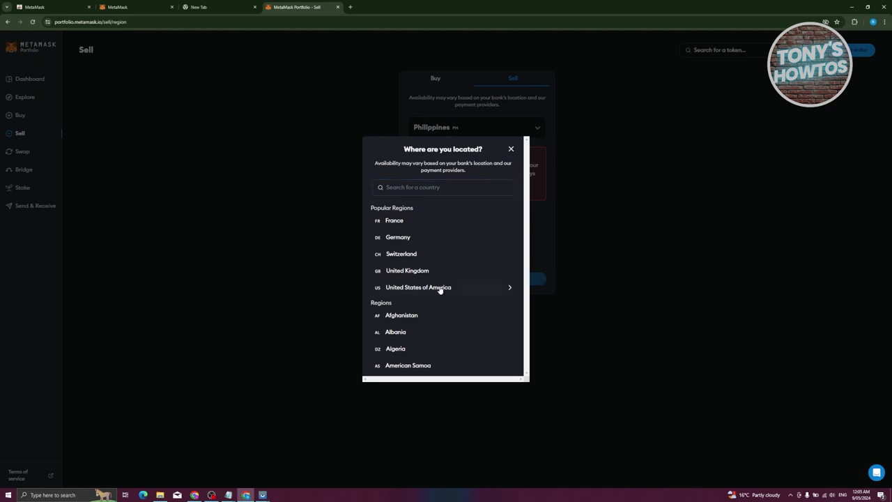
left_click(440, 287)
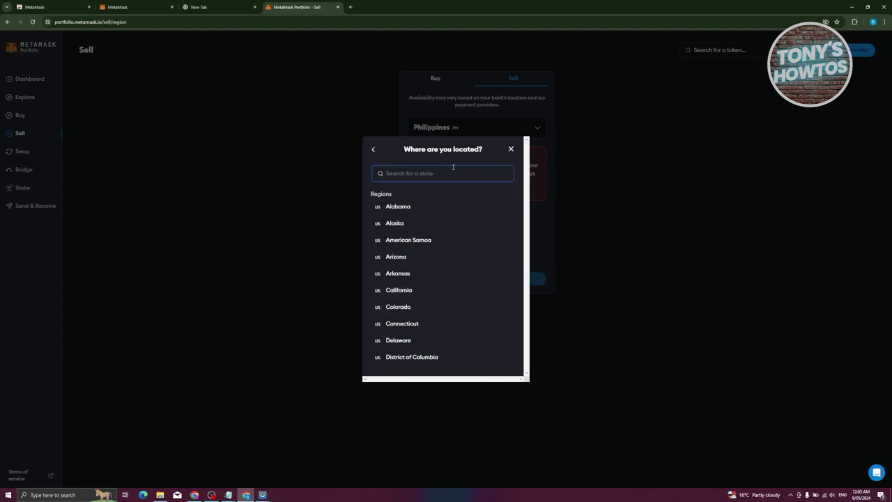
type("uni")
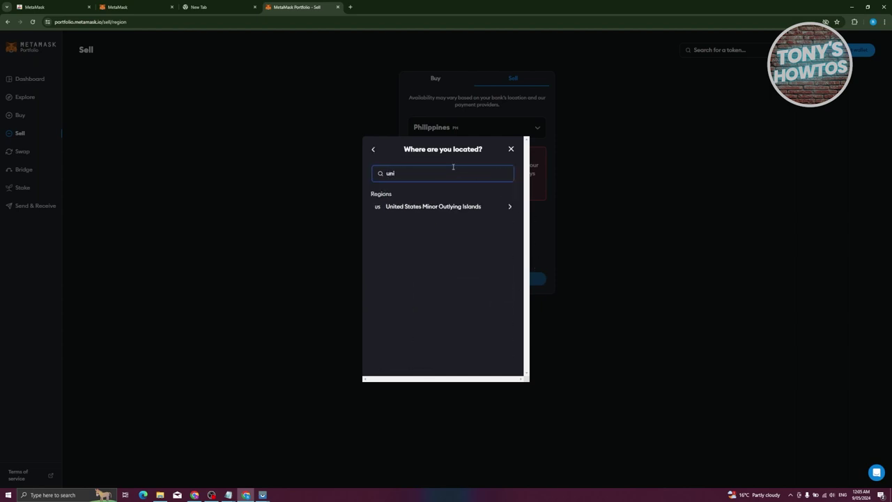
left_click(435, 213)
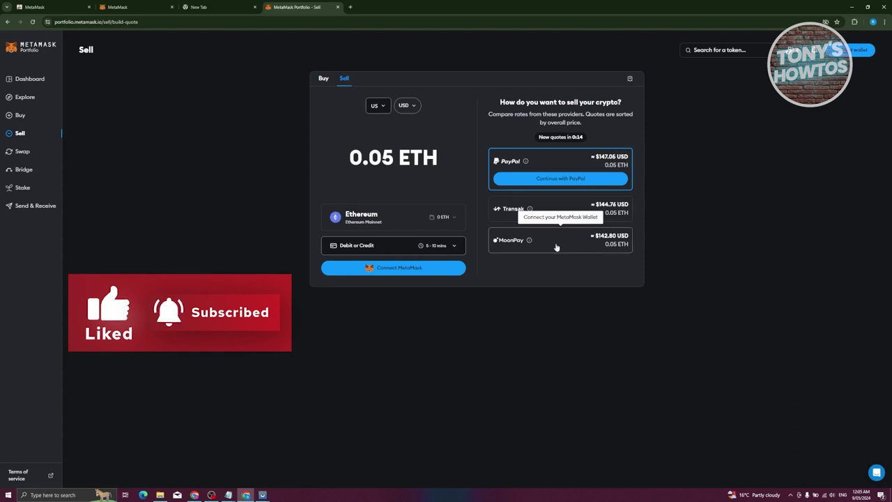
Examine the Swap page's network choice and the token selectors for swapping from and to.
left_click(23, 154)
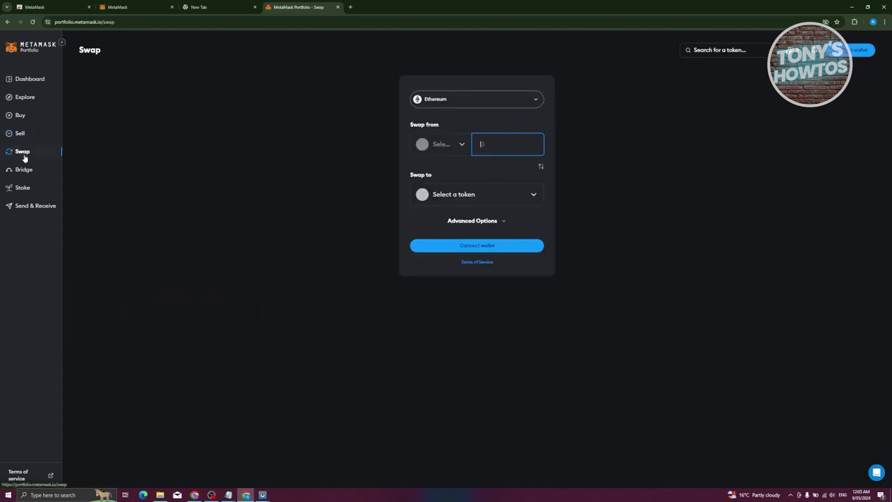
left_click(518, 107)
left_click(518, 106)
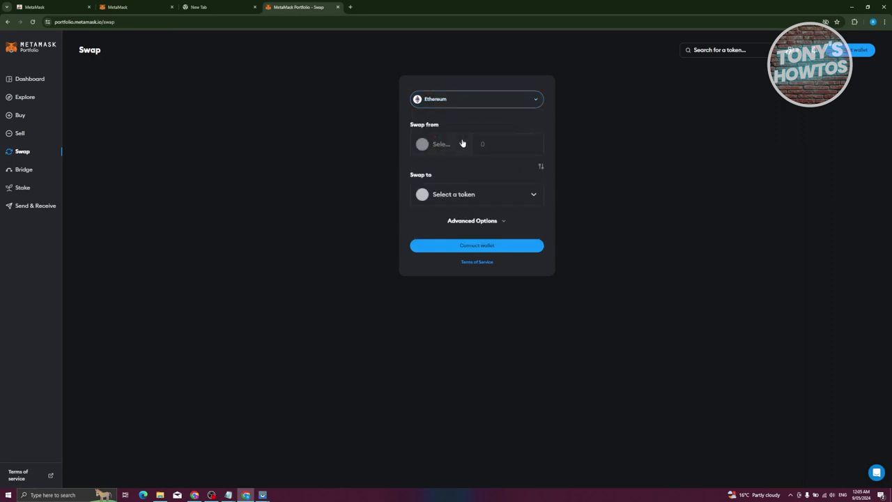
left_click(469, 146)
left_click(465, 125)
left_click(527, 195)
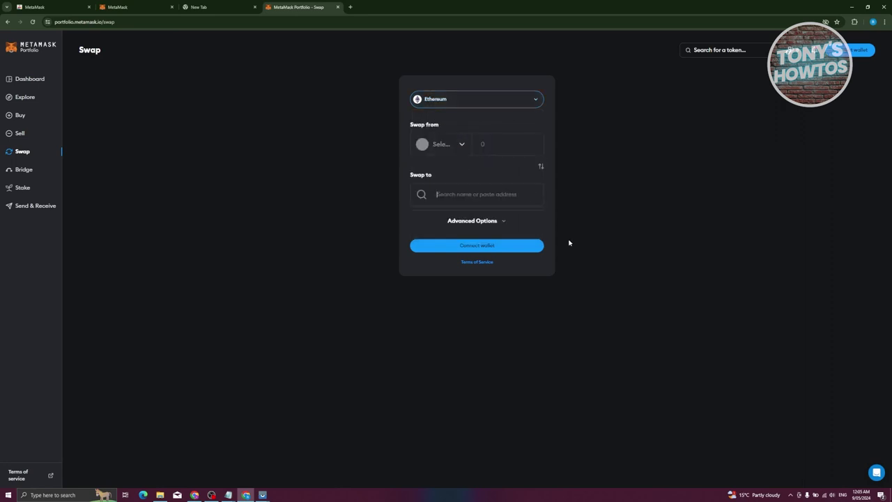
left_click(465, 169)
Review the Bridge page, dismissing its first-time bridging introduction, and view the validator staking options on the Stake page.
left_click(25, 171)
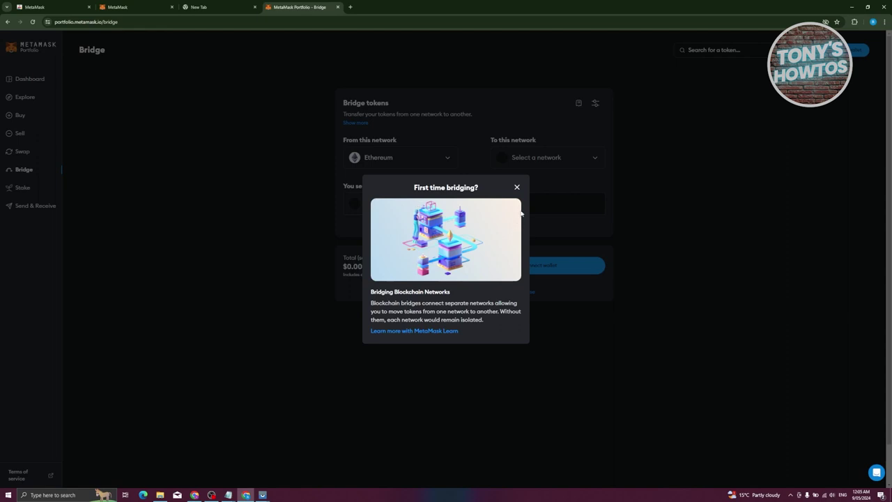
left_click(517, 187)
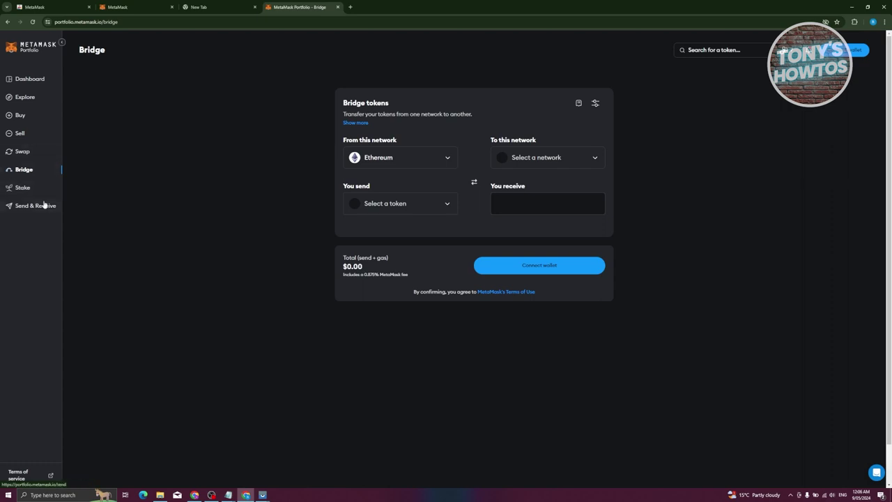
left_click(28, 188)
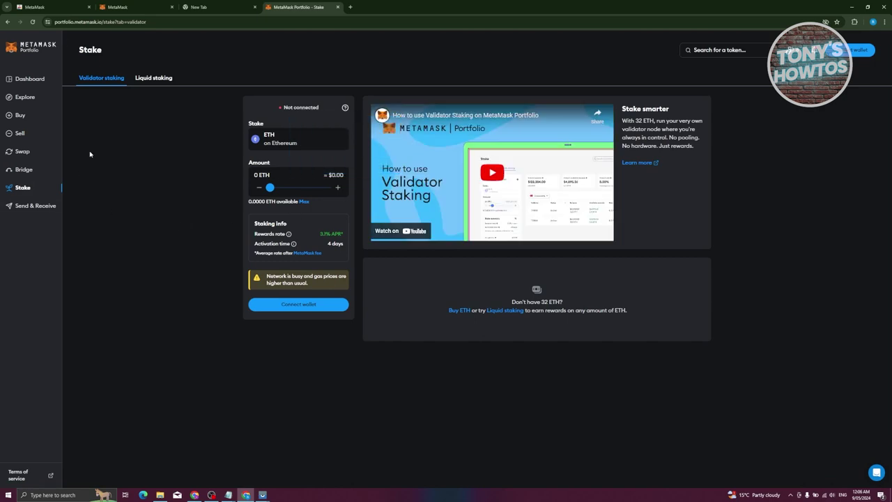
Connect the MetaMask wallet's Account 1 to Portfolio from the Send & Receive page.
left_click(35, 205)
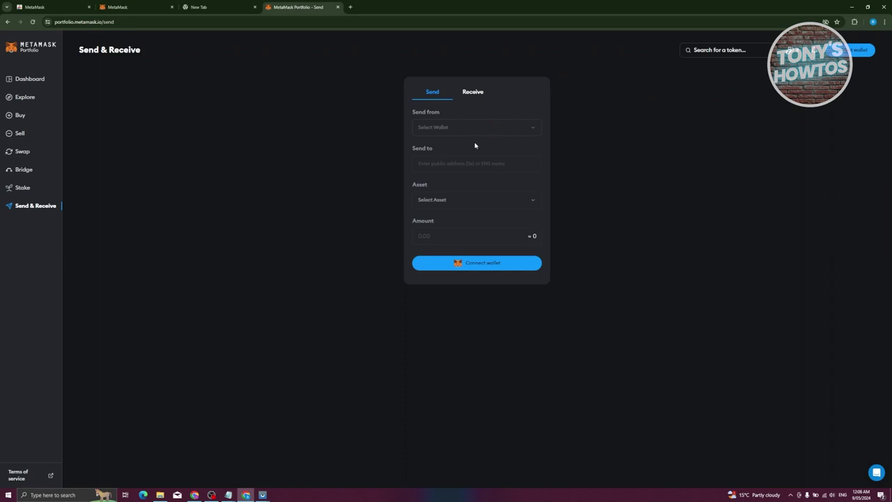
left_click(495, 267)
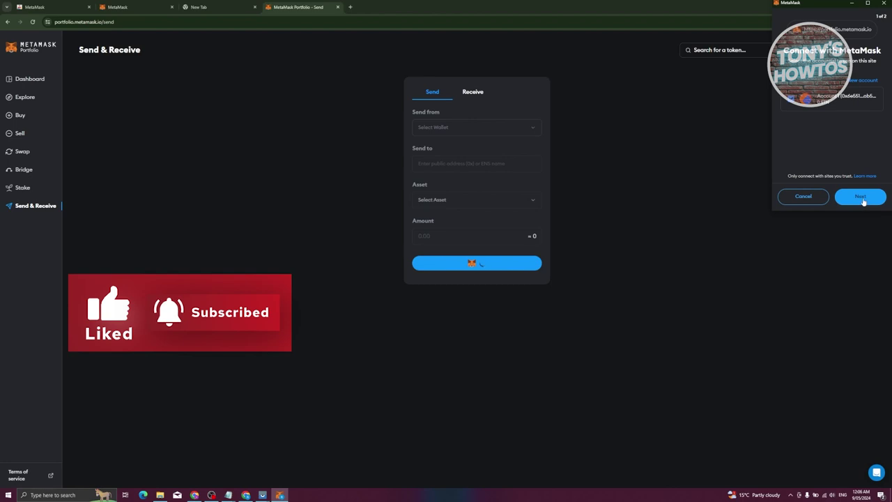
left_click(861, 198)
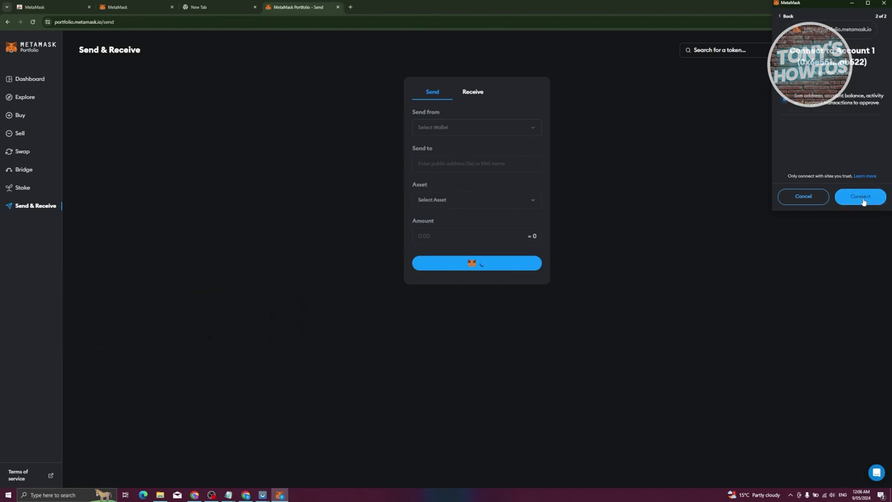
left_click(859, 199)
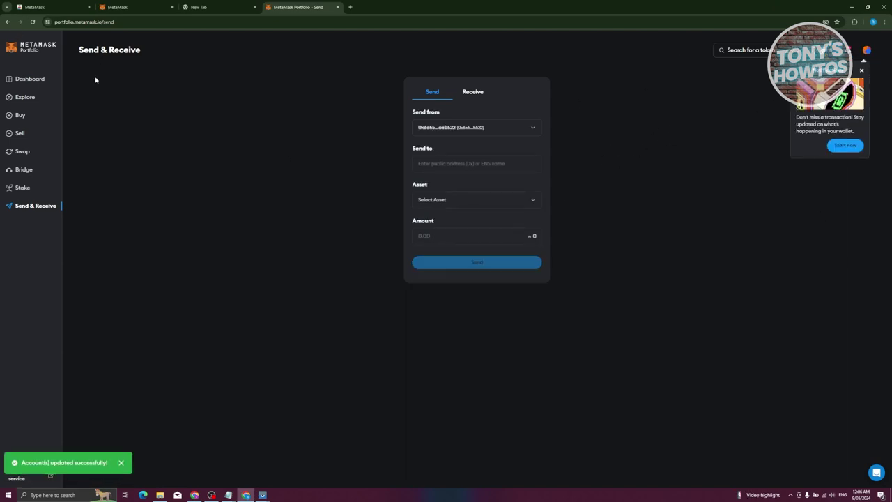
Examine the Send form's recipient and amount fields and its asset picker for tokens and NFTs, without selecting an asset.
left_click(450, 165)
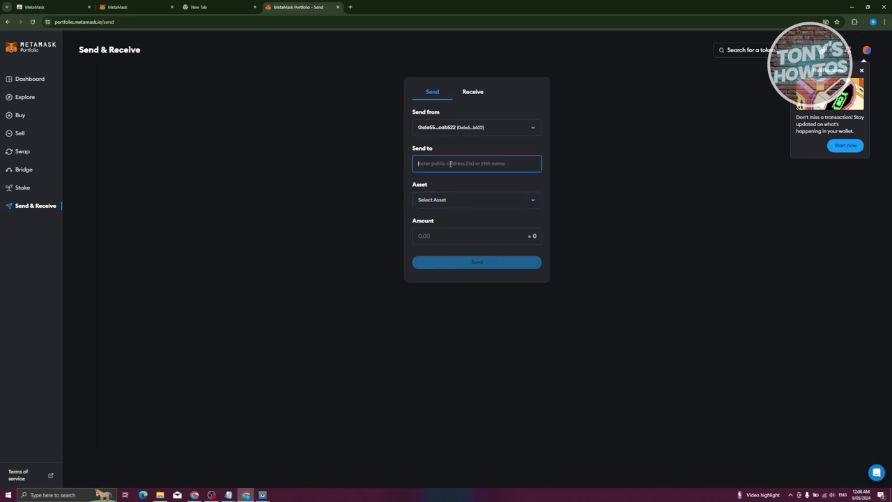
left_click(482, 199)
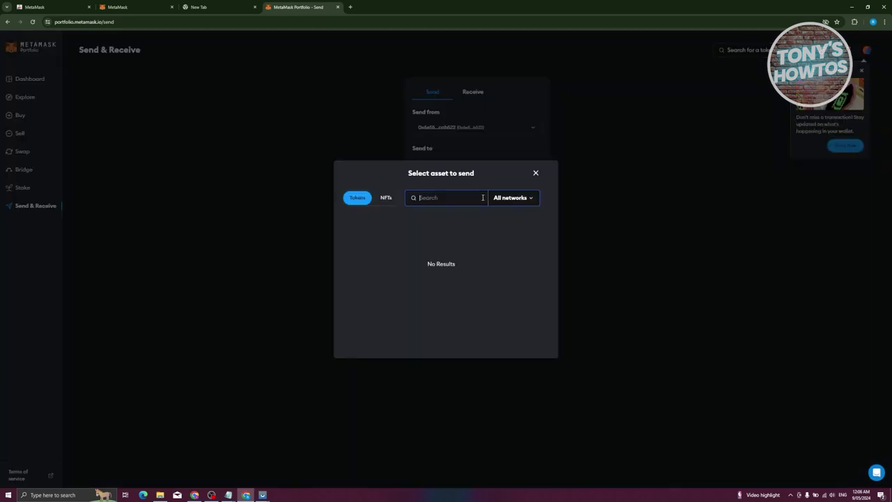
left_click(388, 197)
left_click(366, 200)
left_click(536, 173)
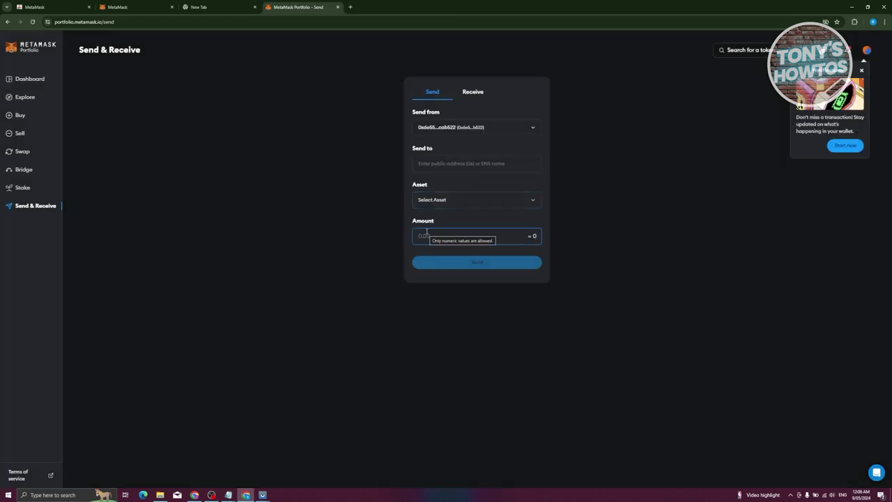
left_click(457, 241)
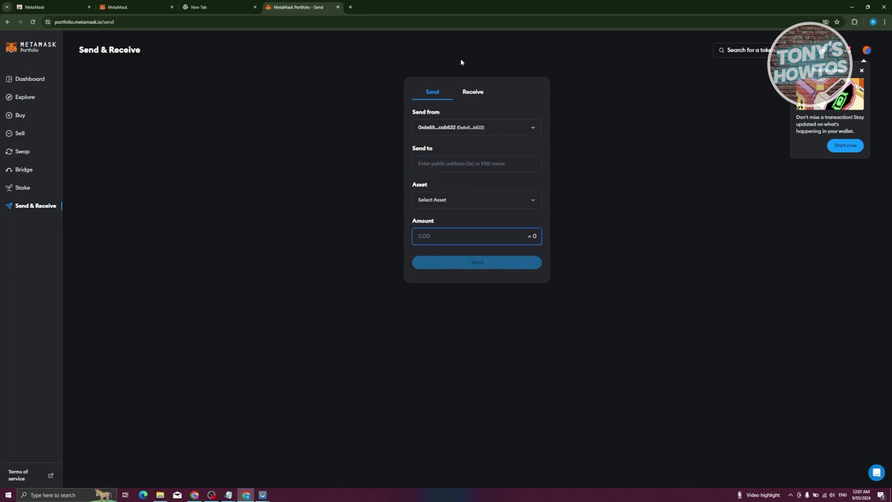
View the connected account's receiving QR code, and return to the empty new browser tab.
left_click(467, 94)
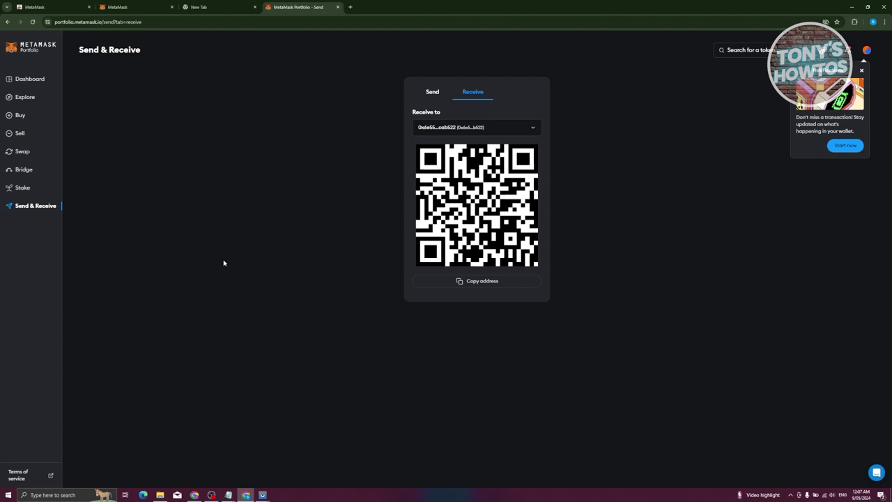
left_click(204, 7)
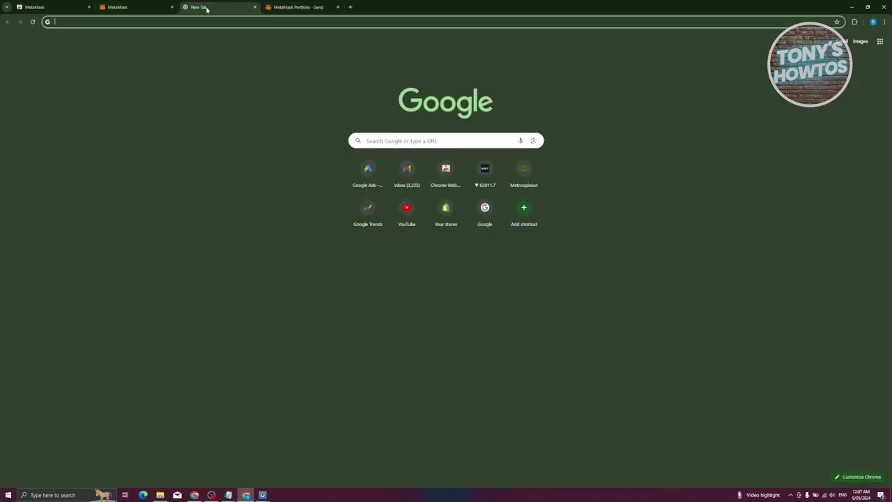